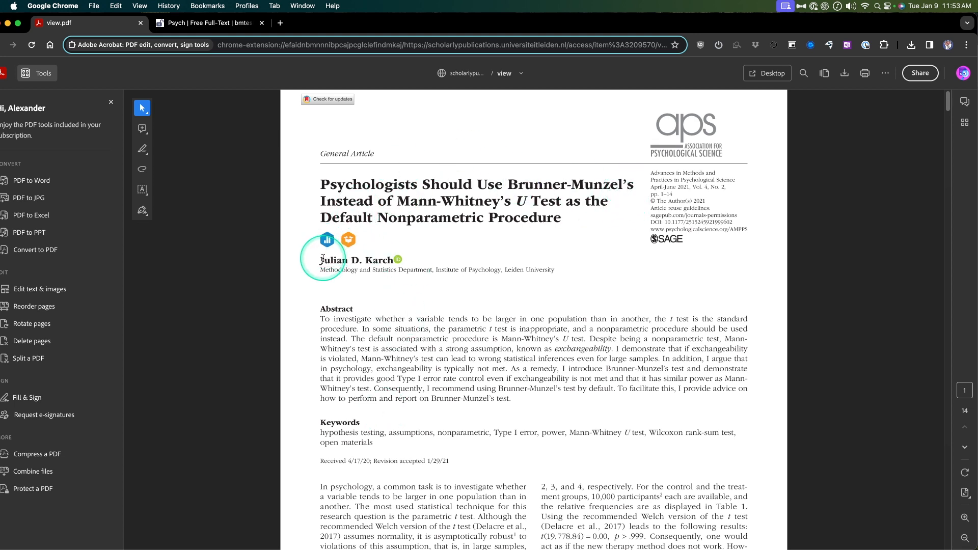
# Read the article's title, author line and abstract, highlighting Mann-Whitney's U Test and the phrase about exchangeability.
pyautogui.moveTo(320, 261); pyautogui.dragTo(446, 259)
pyautogui.click(549, 369)
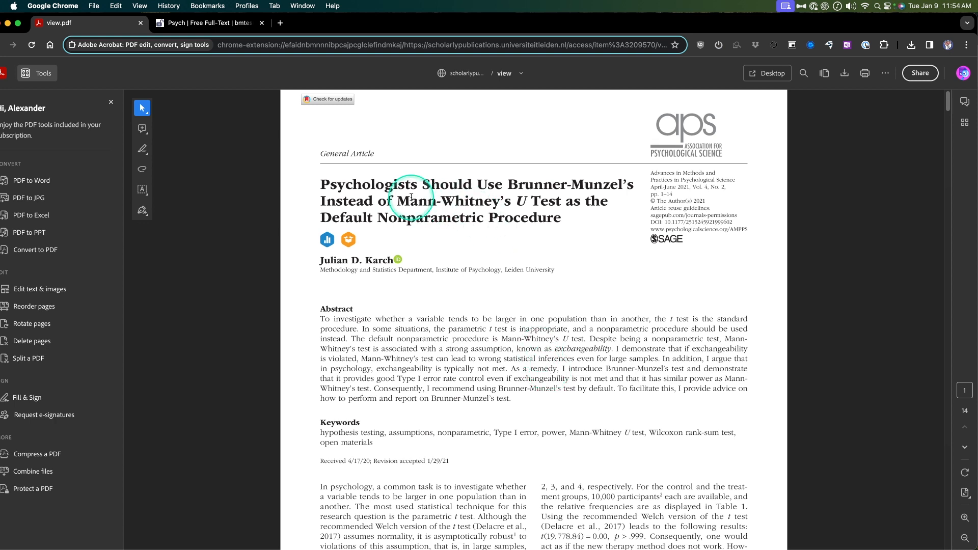
pyautogui.moveTo(411, 201); pyautogui.dragTo(549, 203)
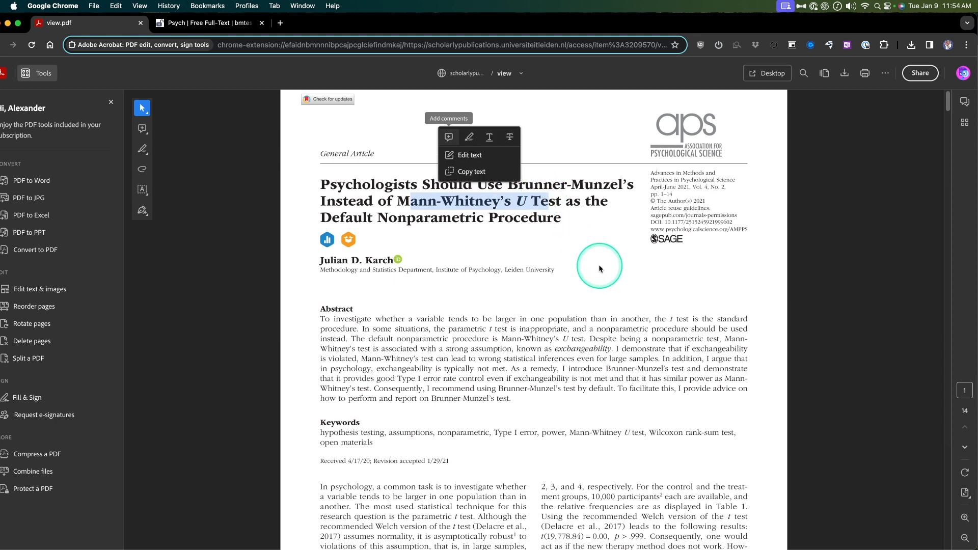
pyautogui.click(505, 351)
pyautogui.moveTo(612, 348); pyautogui.dragTo(516, 348)
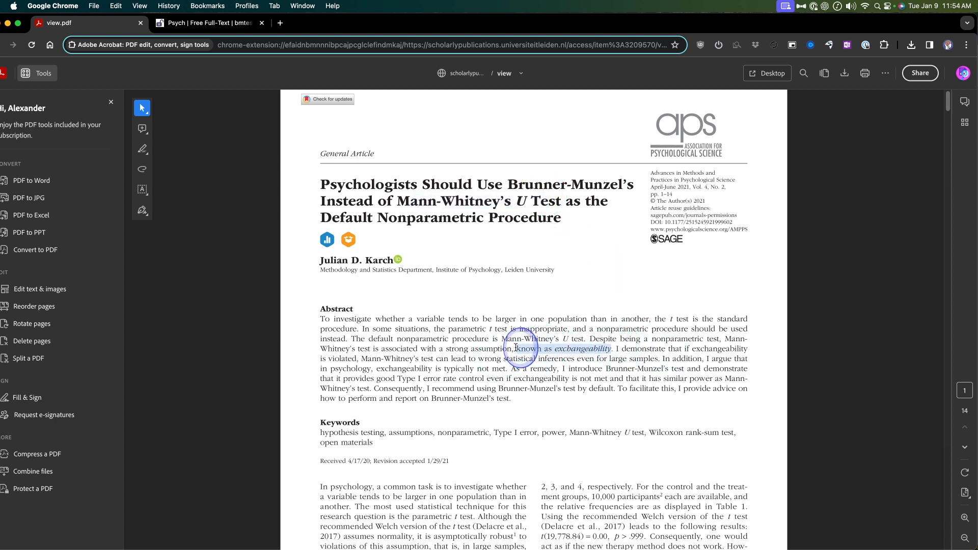
pyautogui.scroll(-4, 718, 458)
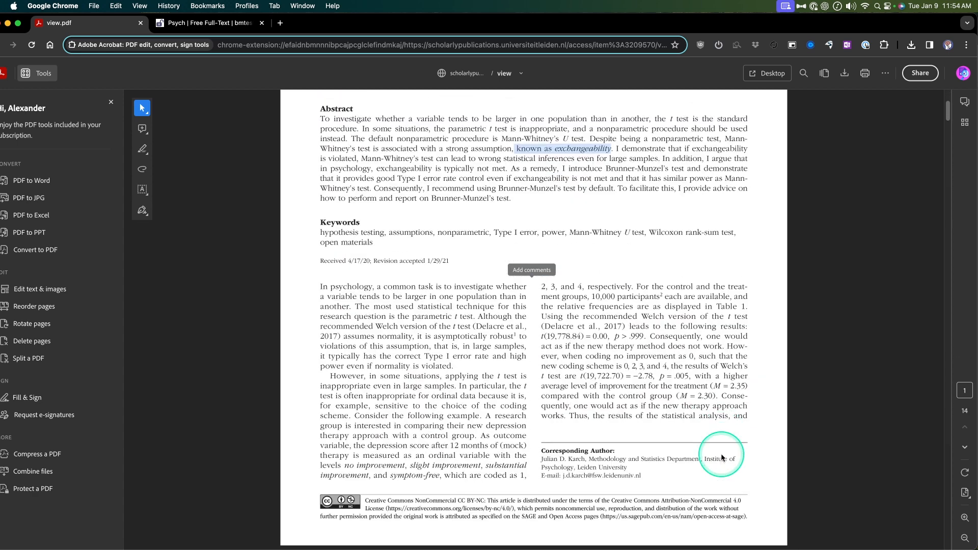
# Read the depression therapy example and highlight the improvement-level headings of Table 1.
pyautogui.click(367, 384)
pyautogui.moveTo(329, 376); pyautogui.dragTo(748, 419)
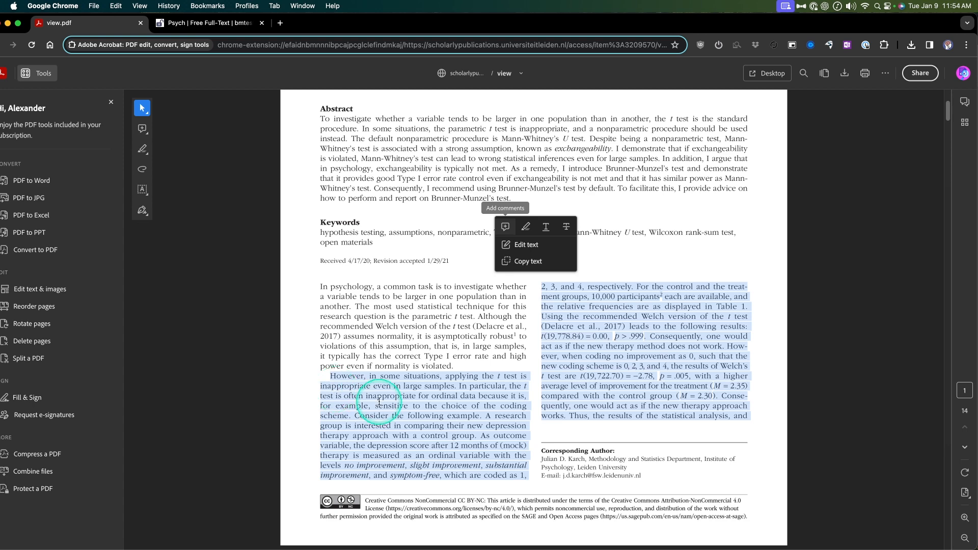
pyautogui.scroll(-6, 549, 382)
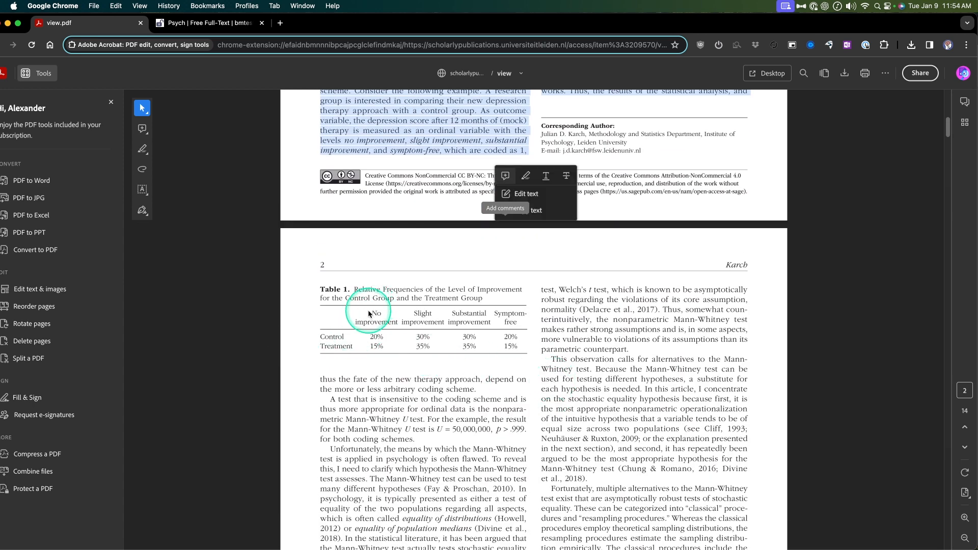
pyautogui.moveTo(377, 314); pyautogui.dragTo(513, 321)
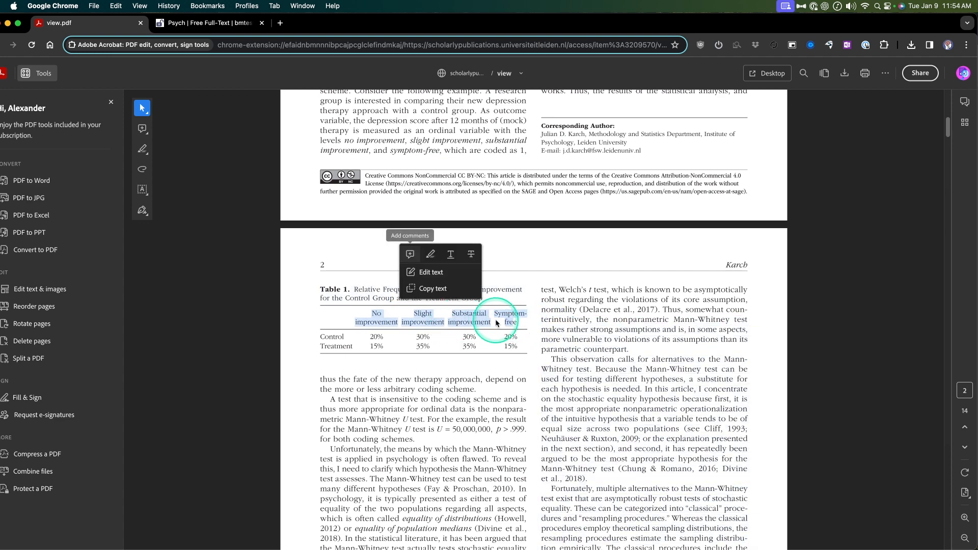
pyautogui.scroll(4, 586, 336)
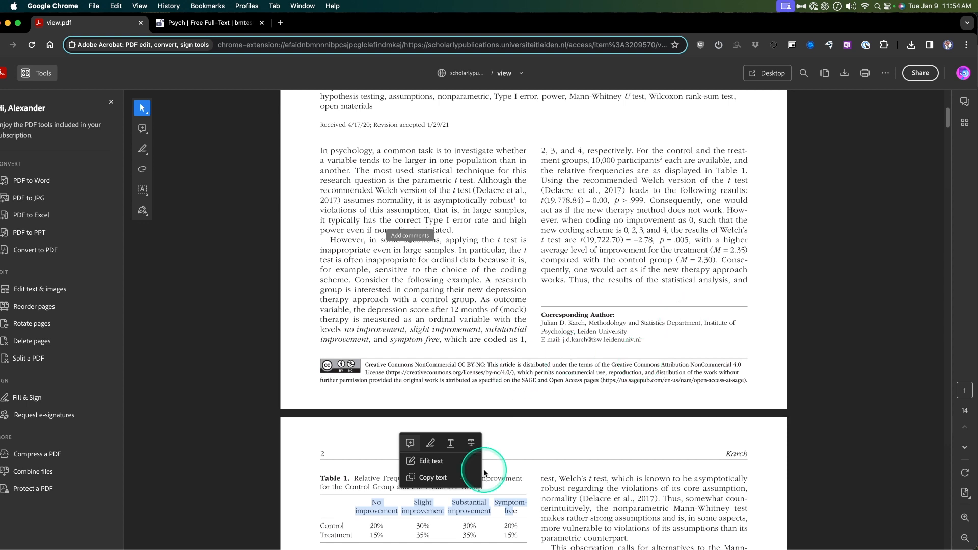
pyautogui.moveTo(415, 503); pyautogui.dragTo(471, 516)
pyautogui.click(482, 504)
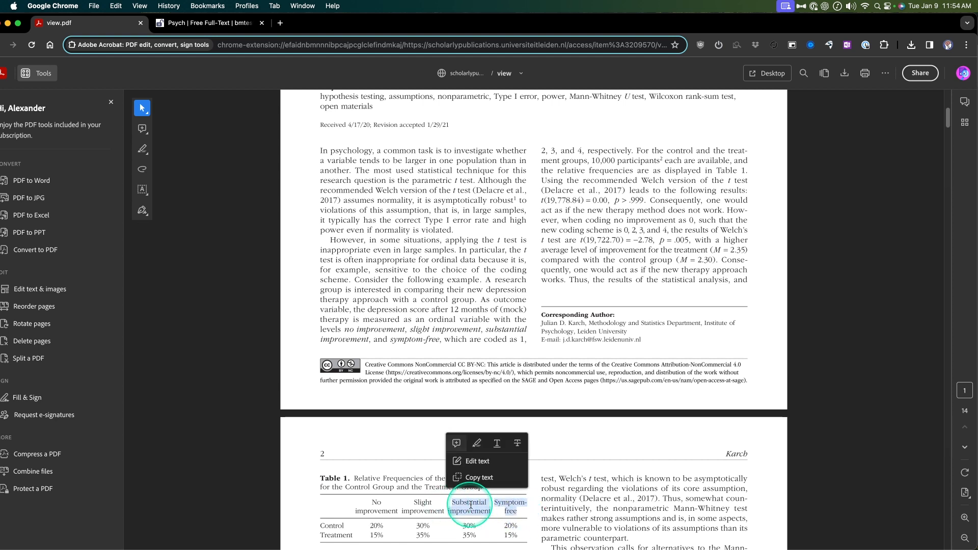
# Highlight the Welch t test results for both coding schemes, the treatment mean and the number of participants per group.
pyautogui.click(611, 296)
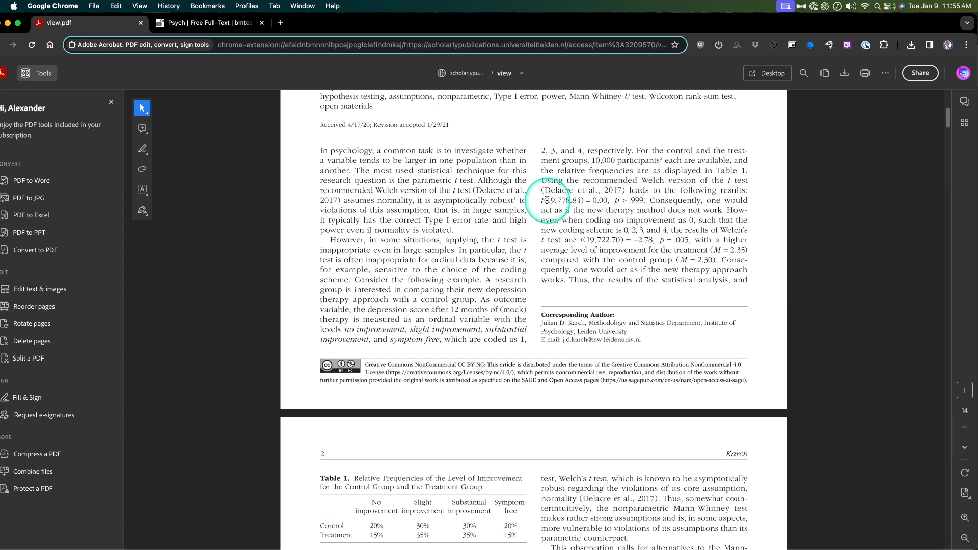
pyautogui.moveTo(546, 201); pyautogui.dragTo(645, 200)
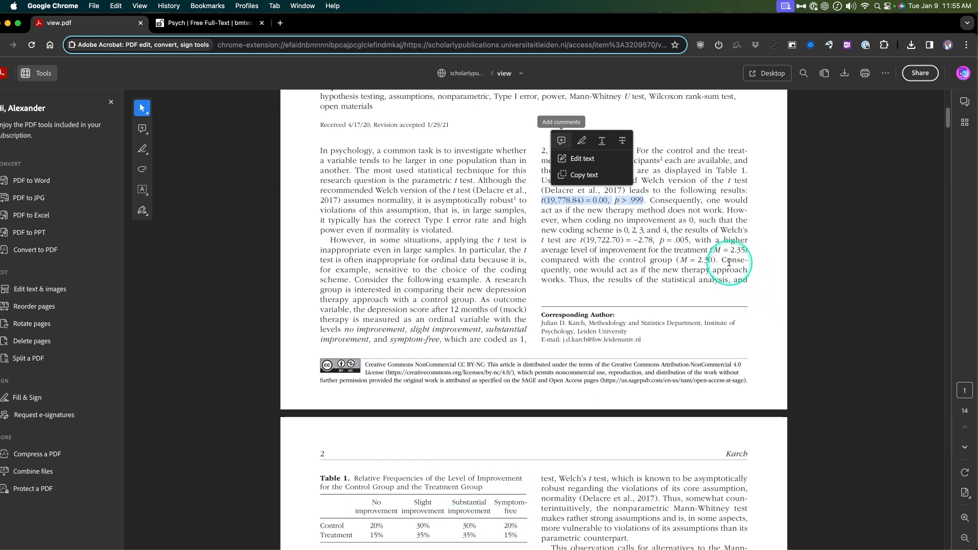
pyautogui.moveTo(579, 240); pyautogui.dragTo(700, 240)
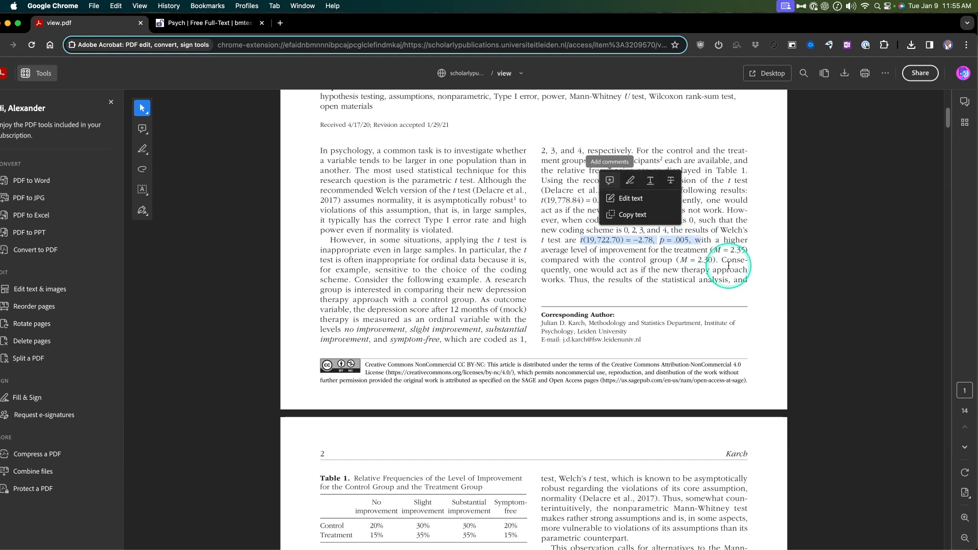
pyautogui.scroll(-2, 728, 265)
pyautogui.moveTo(742, 212)
pyautogui.mouseDown()
pyautogui.moveTo(711, 212)
pyautogui.moveTo(747, 212)
pyautogui.mouseUp()
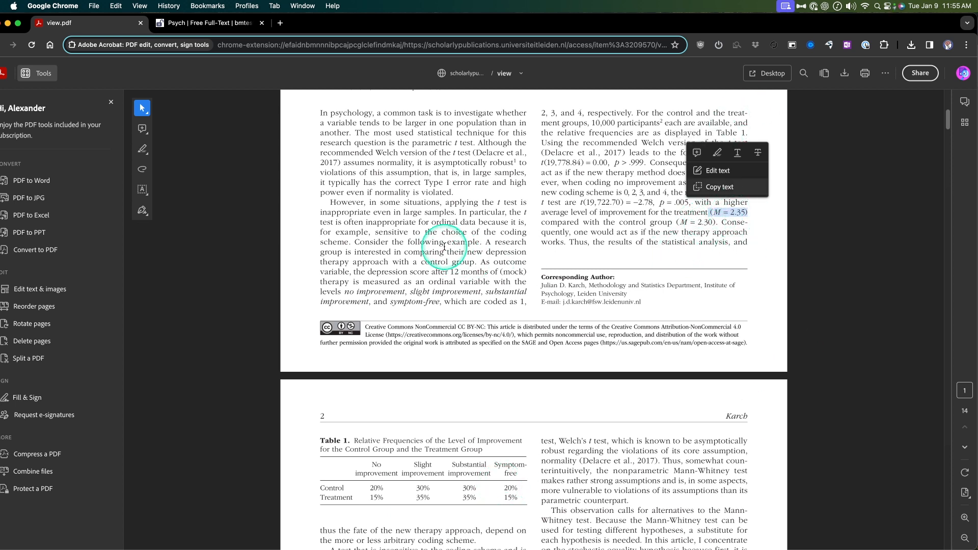
pyautogui.moveTo(590, 123); pyautogui.dragTo(667, 123)
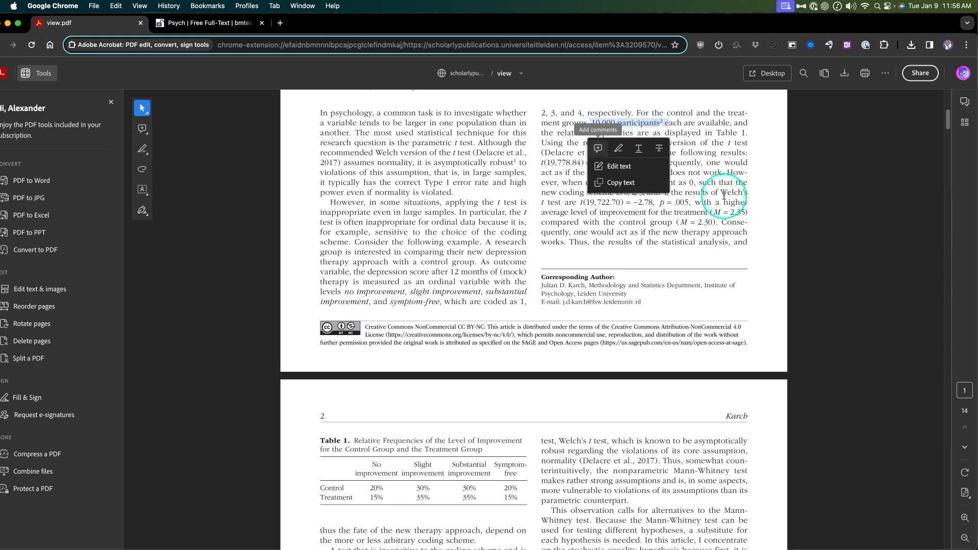
pyautogui.scroll(-1, 724, 195)
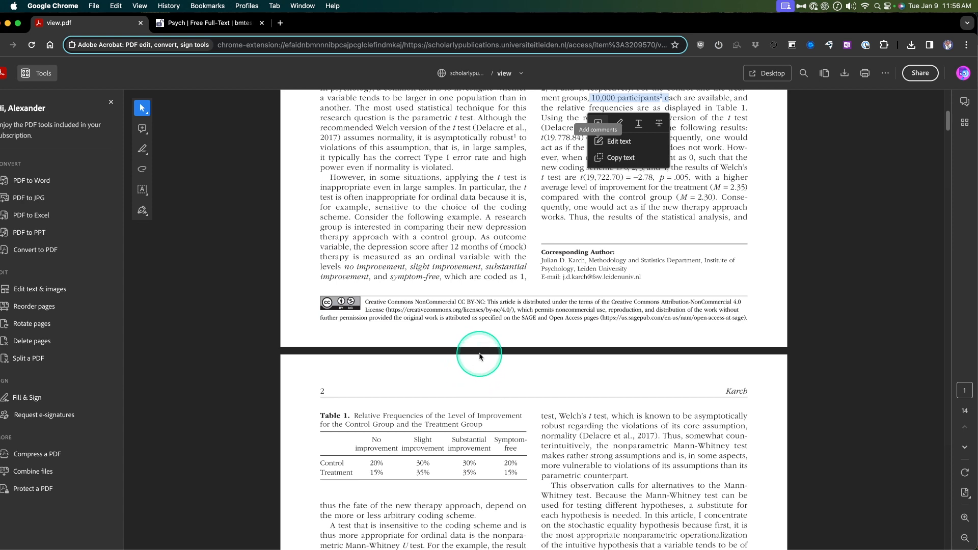
# Go to the MDPI bmtest article and highlight the abstract's mentions of SPSS and the bmtest module for jamovi.
pyautogui.hotkey('ctrl', 'Tab')
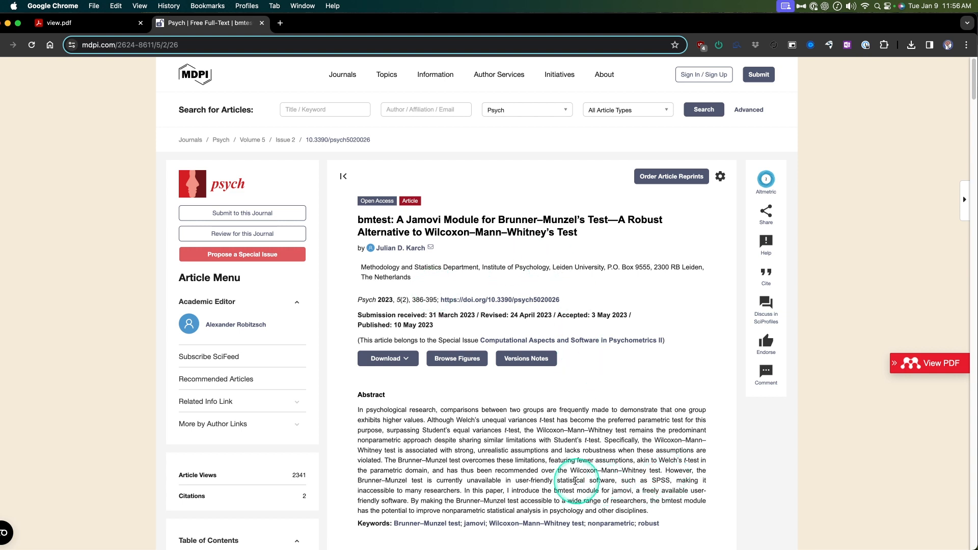
pyautogui.moveTo(555, 480); pyautogui.dragTo(681, 480)
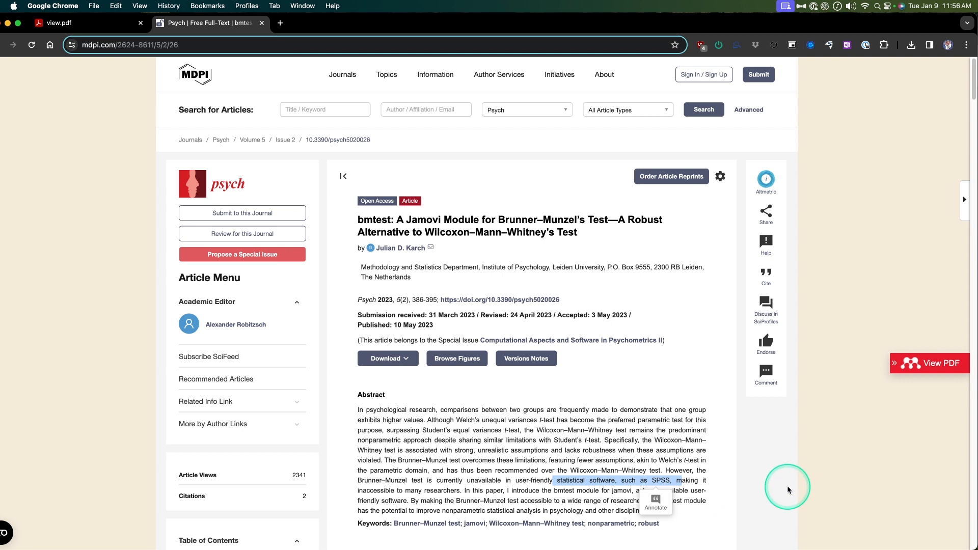
pyautogui.scroll(-3, 790, 487)
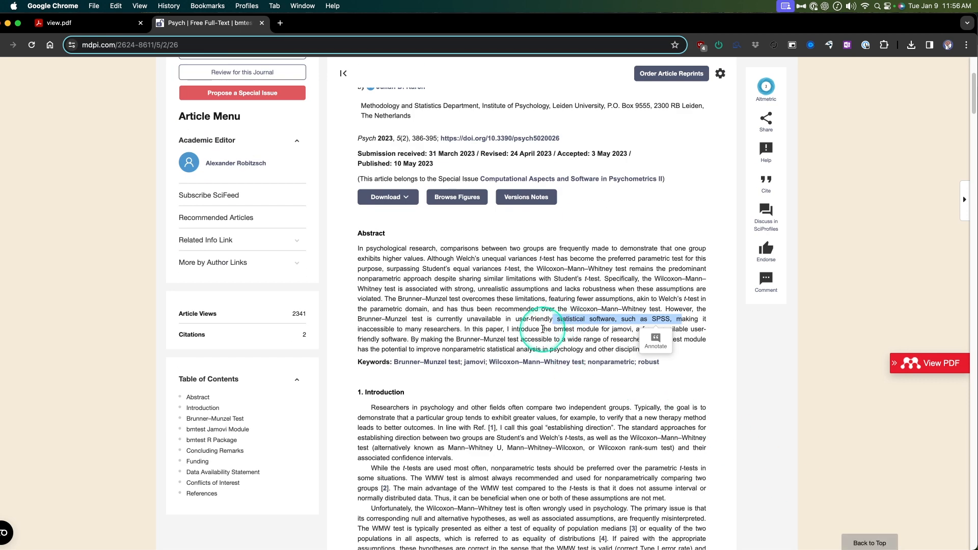
pyautogui.moveTo(544, 331); pyautogui.dragTo(633, 329)
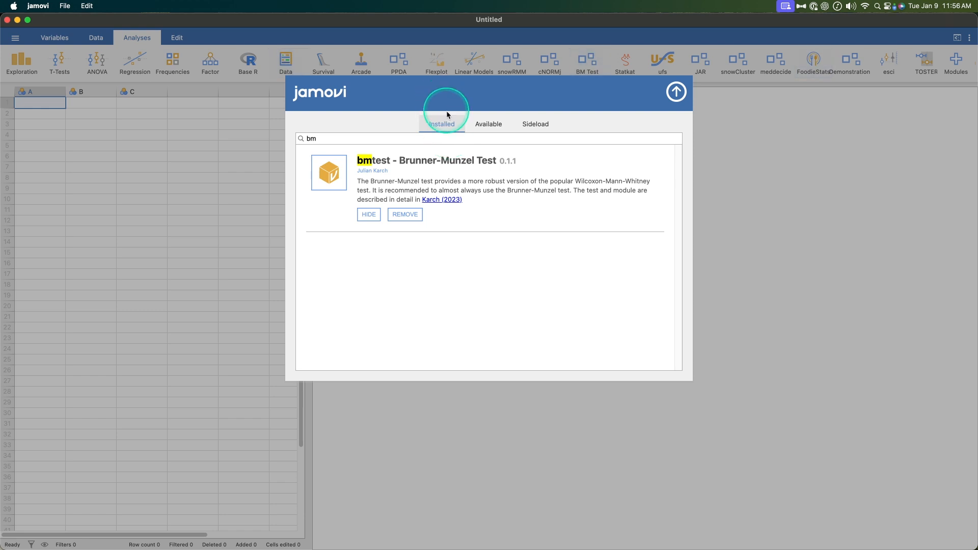
# In jamovi, search the available modules for "bm" and examine the bmtest - Brunner-Munzel Test entry.
pyautogui.click(475, 124)
pyautogui.click(453, 127)
pyautogui.click(471, 132)
pyautogui.write('bm')
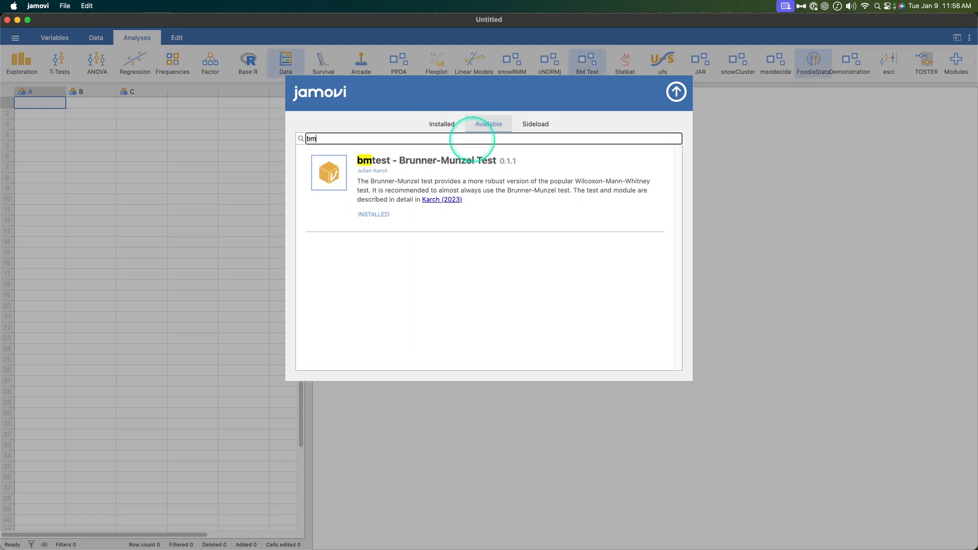
pyautogui.click(361, 169)
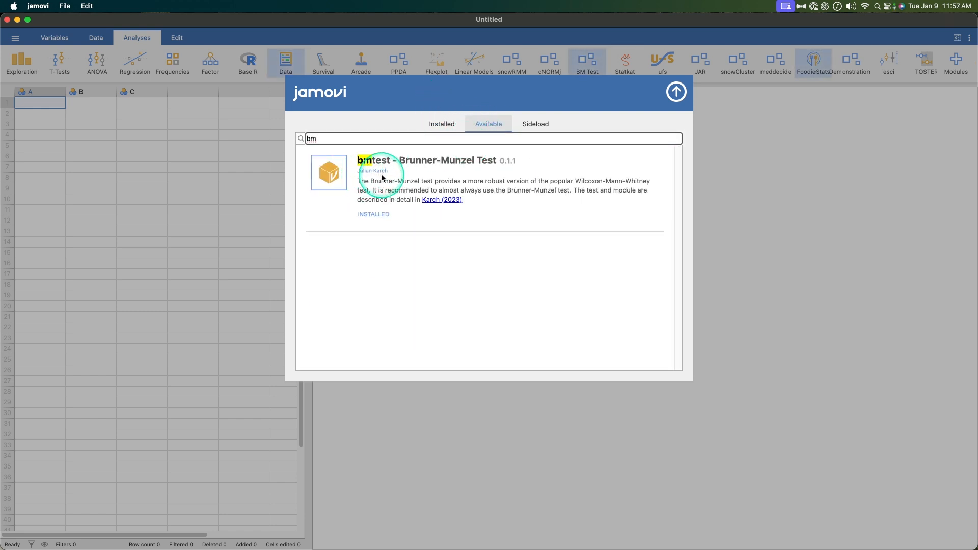
pyautogui.click(383, 179)
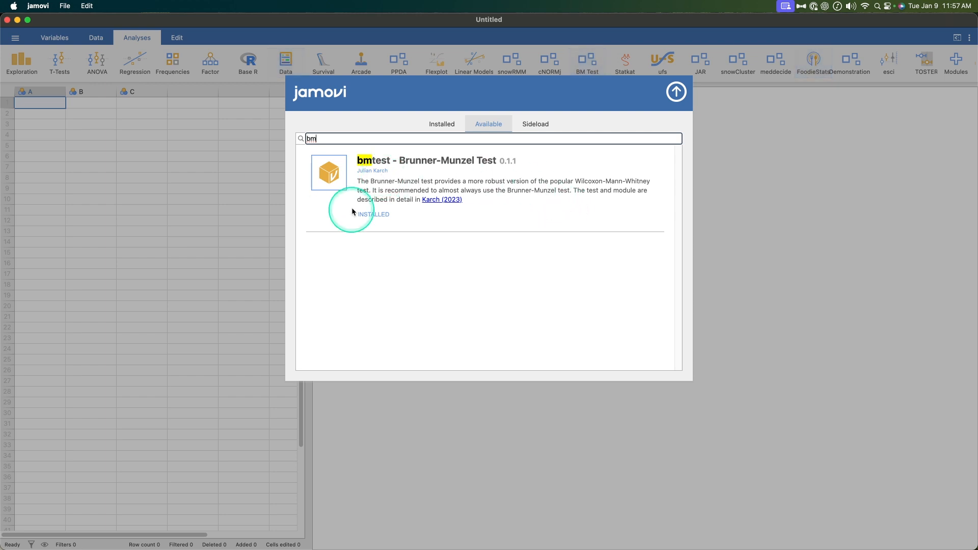
pyautogui.click(446, 205)
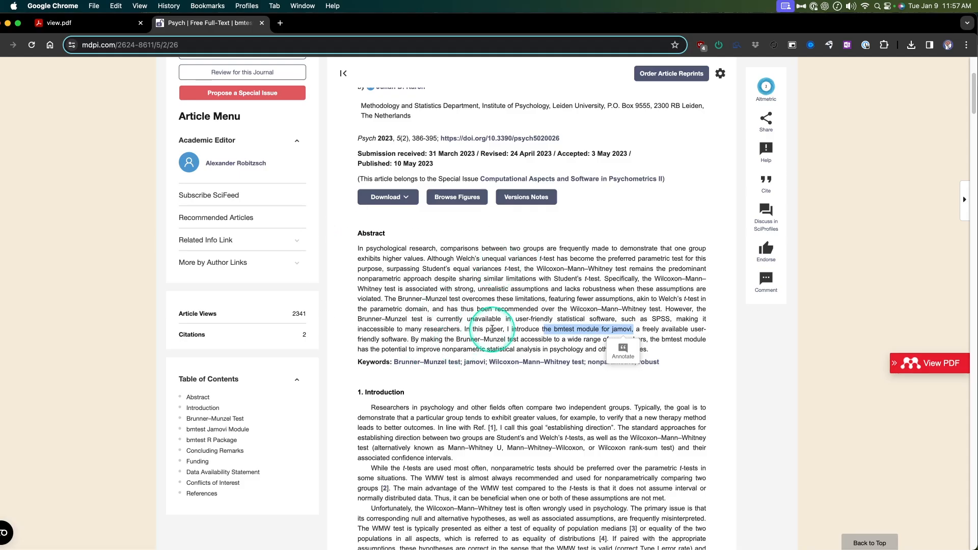
# Return to jamovi, close the module library and open the Brunner-Munzel Test analysis.
pyautogui.press('super+Tab')
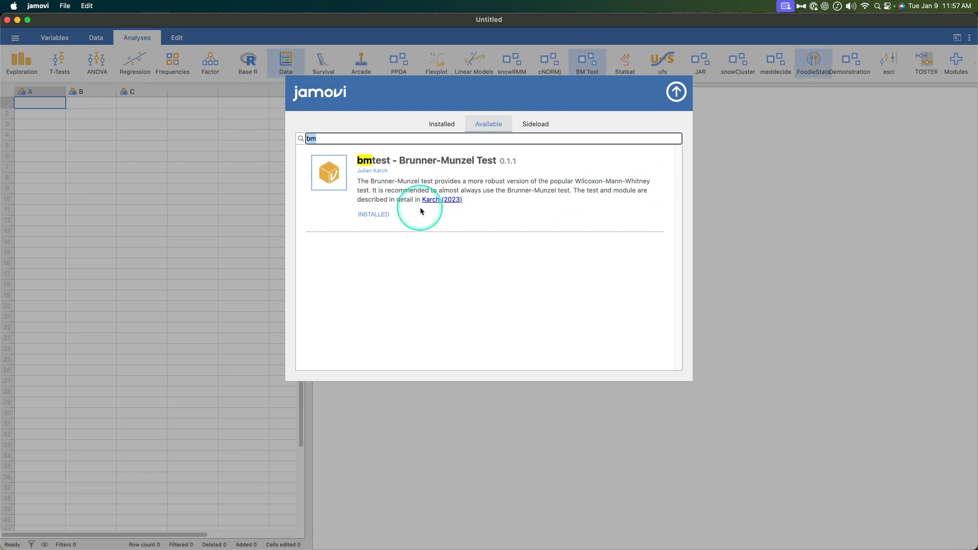
pyautogui.click(745, 97)
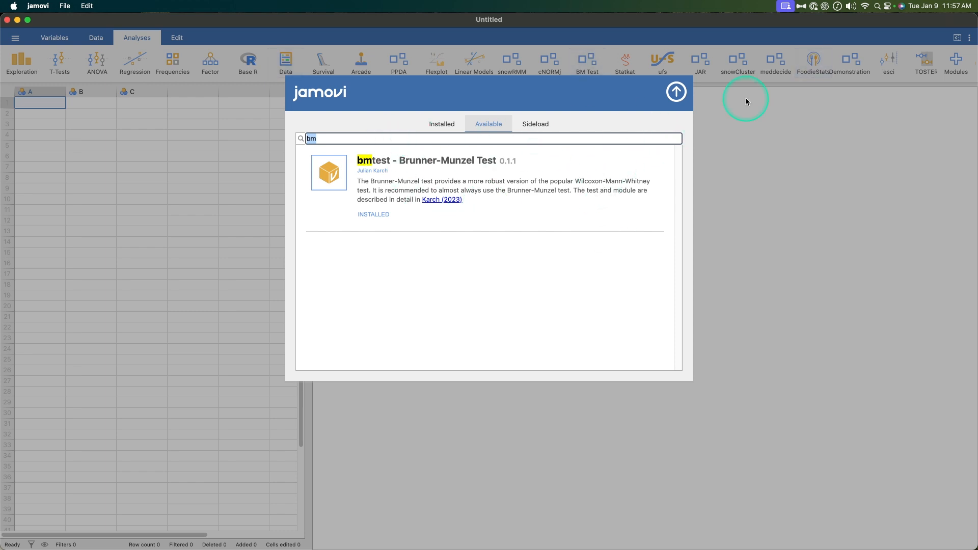
pyautogui.click(588, 69)
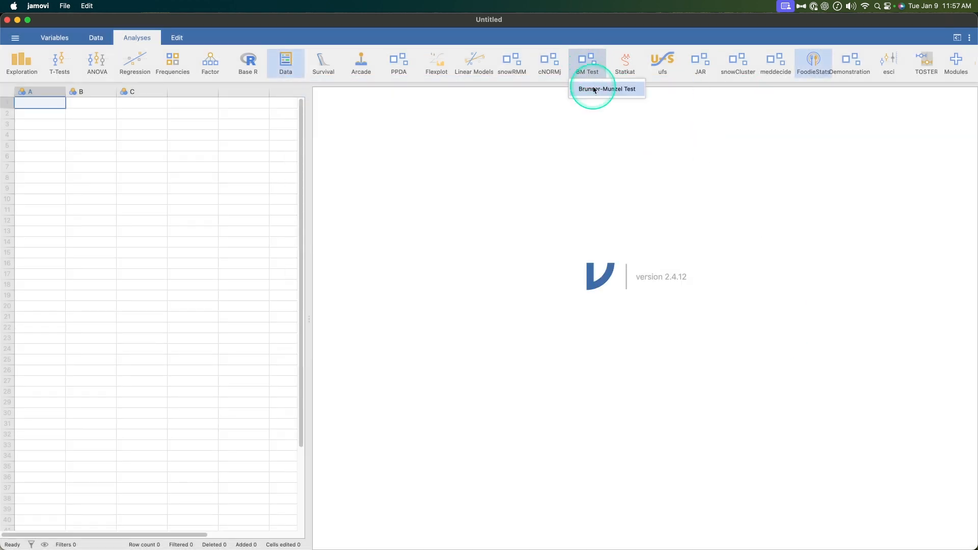
pyautogui.click(607, 89)
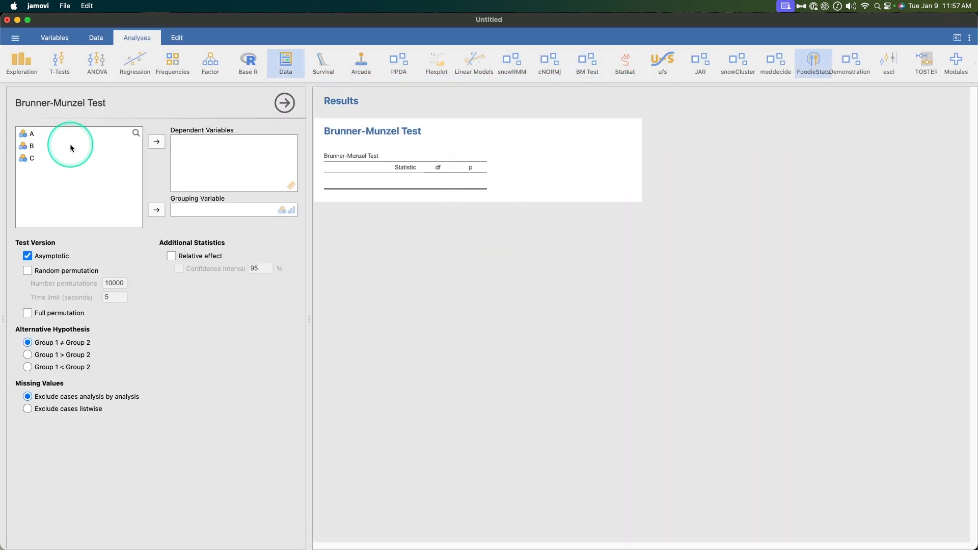
# Open the Harpo data set from the lsj-data folder of the Data Library.
pyautogui.click(14, 37)
pyautogui.click(19, 128)
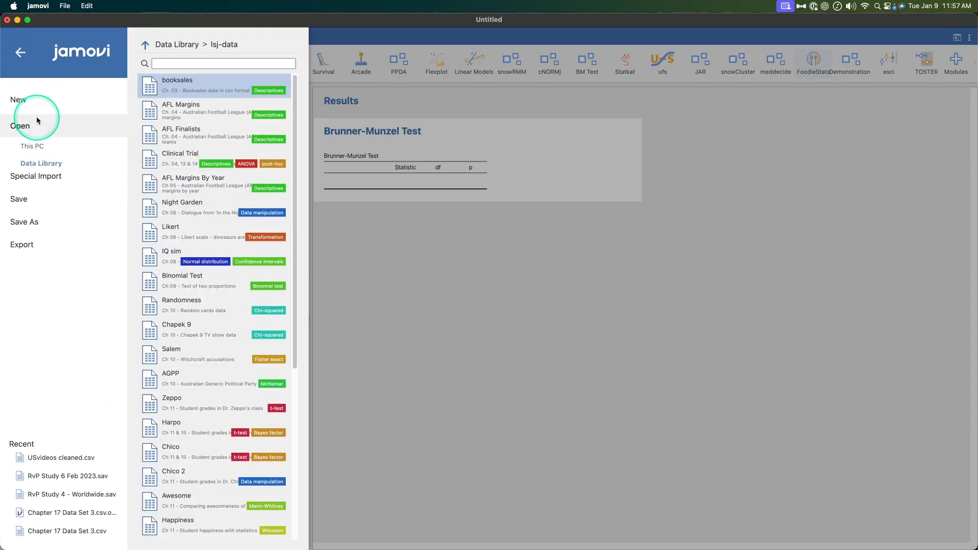
pyautogui.click(190, 46)
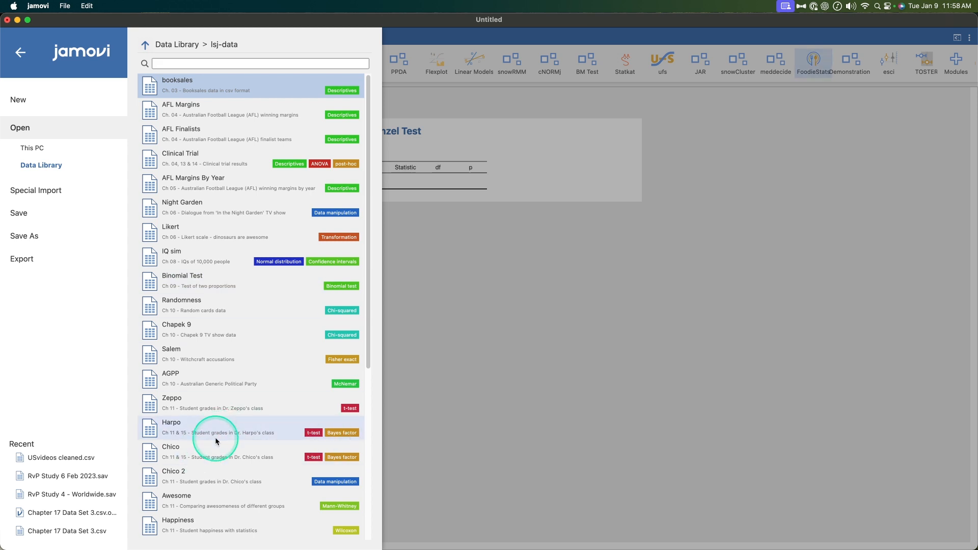
pyautogui.click(249, 432)
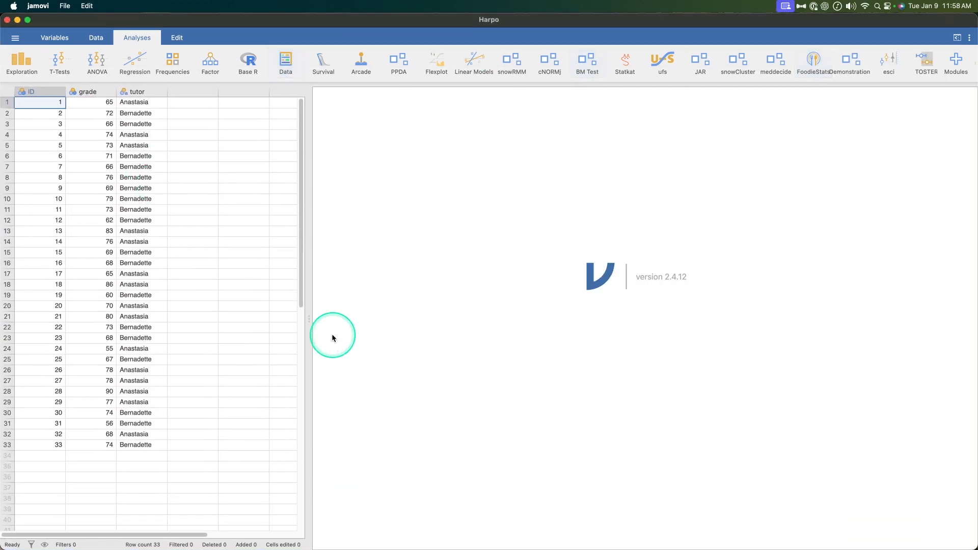
# Set the measure type of the grade variable to Continuous and close the variable editor.
pyautogui.doubleClick(84, 92)
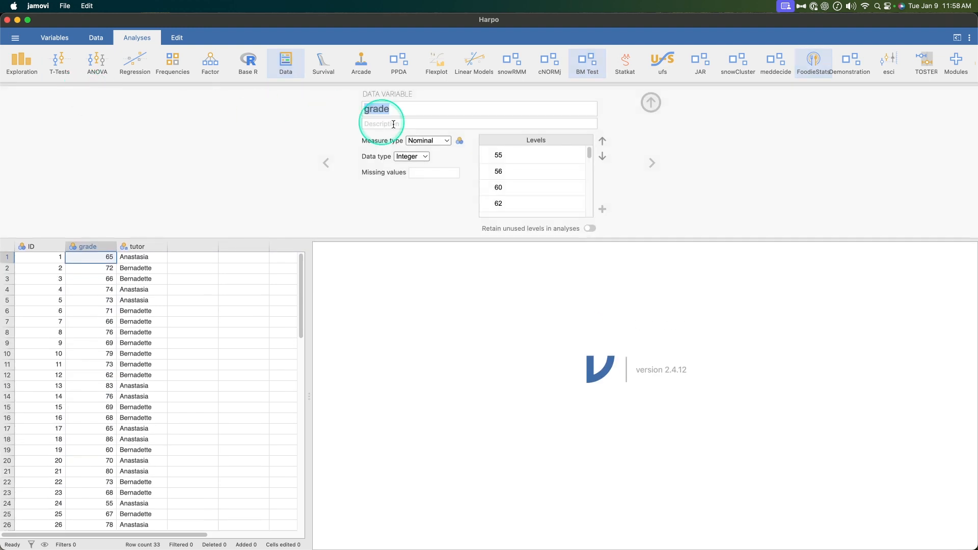
pyautogui.click(428, 140)
pyautogui.click(434, 177)
pyautogui.click(650, 103)
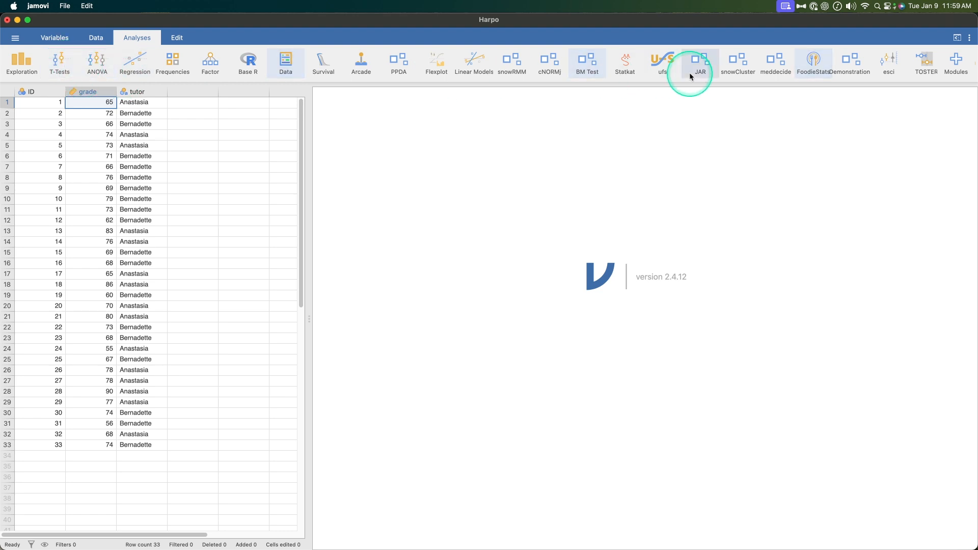
# Run a Brunner-Munzel Test with grade as the dependent variable and tutor as the grouping variable.
pyautogui.click(587, 89)
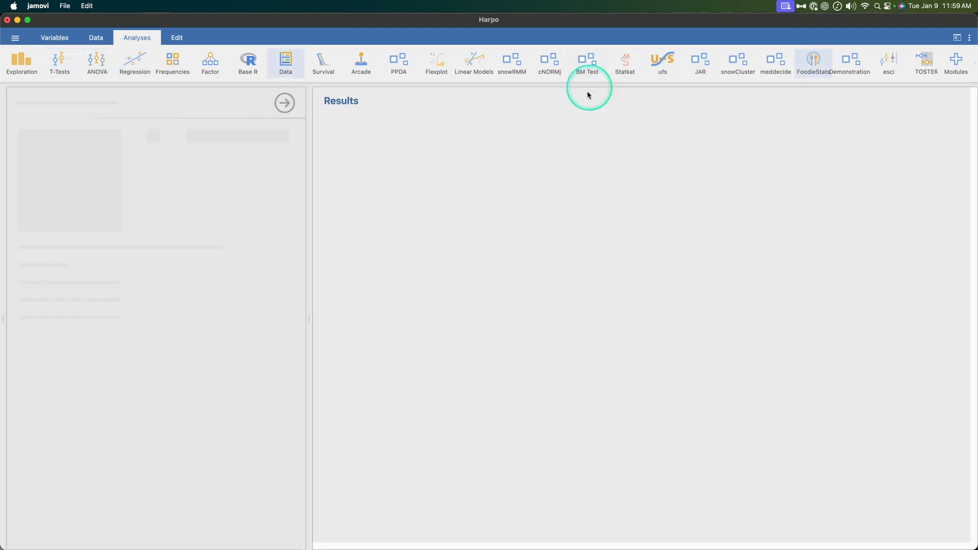
pyautogui.moveTo(32, 159); pyautogui.dragTo(192, 207)
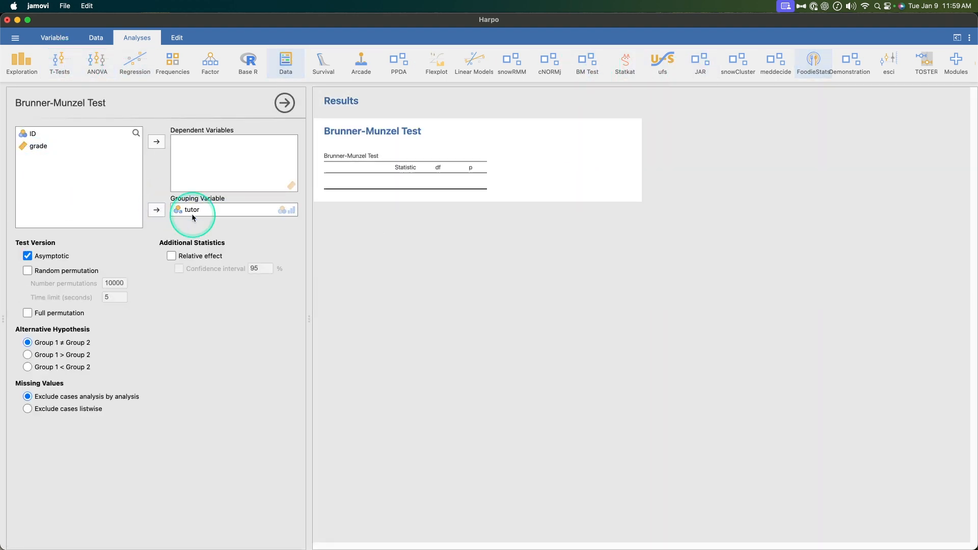
pyautogui.moveTo(40, 145); pyautogui.dragTo(234, 173)
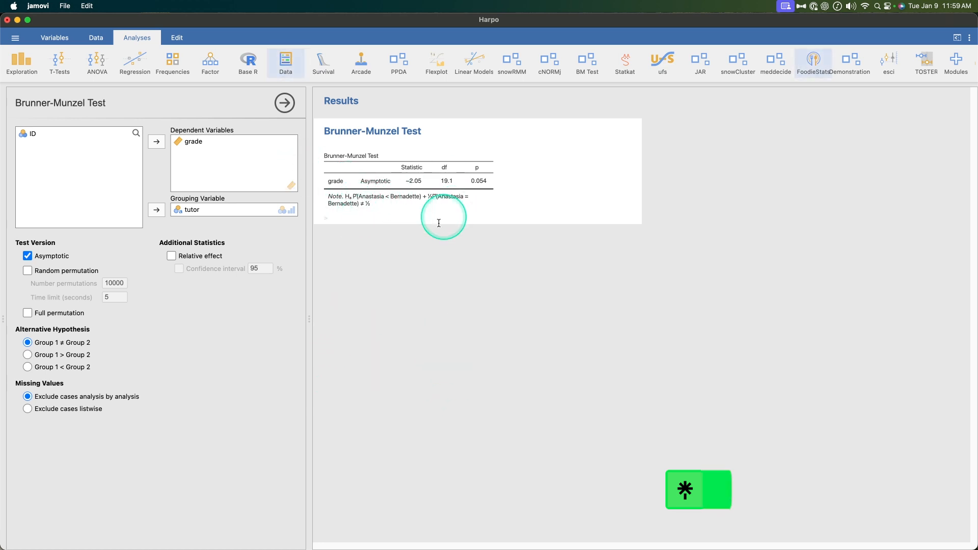
# Switch to the bmtest article in Chrome and examine the relative effect equation and the definition of stochastically comparable groups in section 2.1.
pyautogui.press('super+Tab')
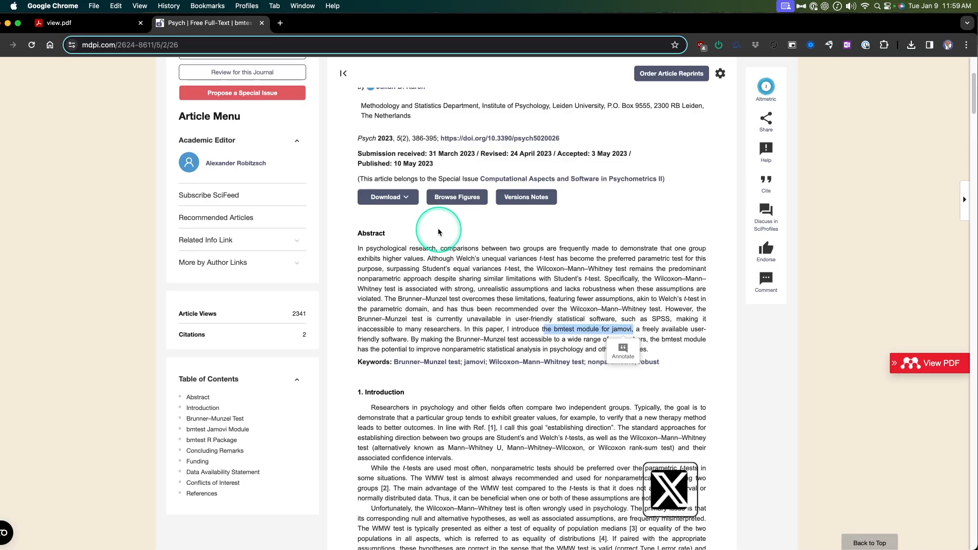
pyautogui.scroll(-15, 604, 313)
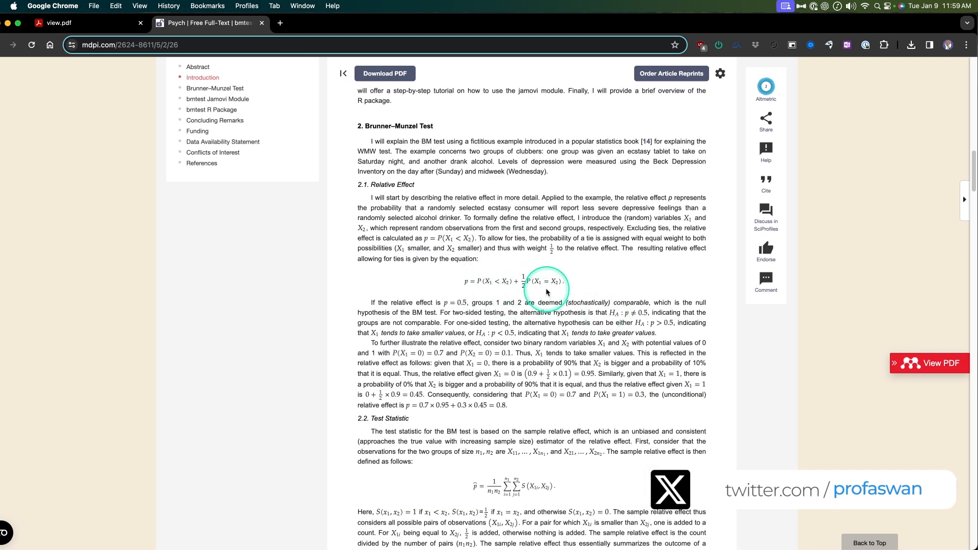
pyautogui.press('super+Tab')
pyautogui.press('super+Tab')
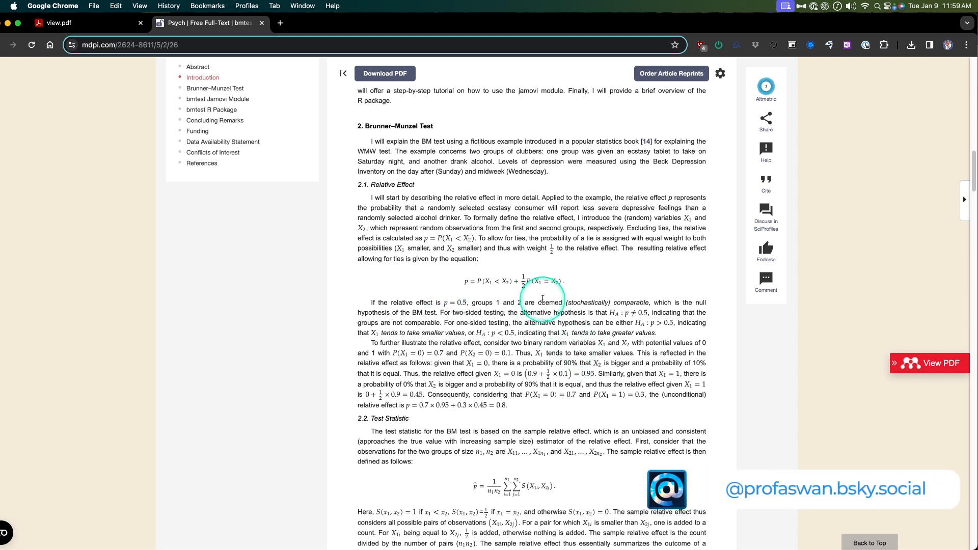
pyautogui.doubleClick(466, 280)
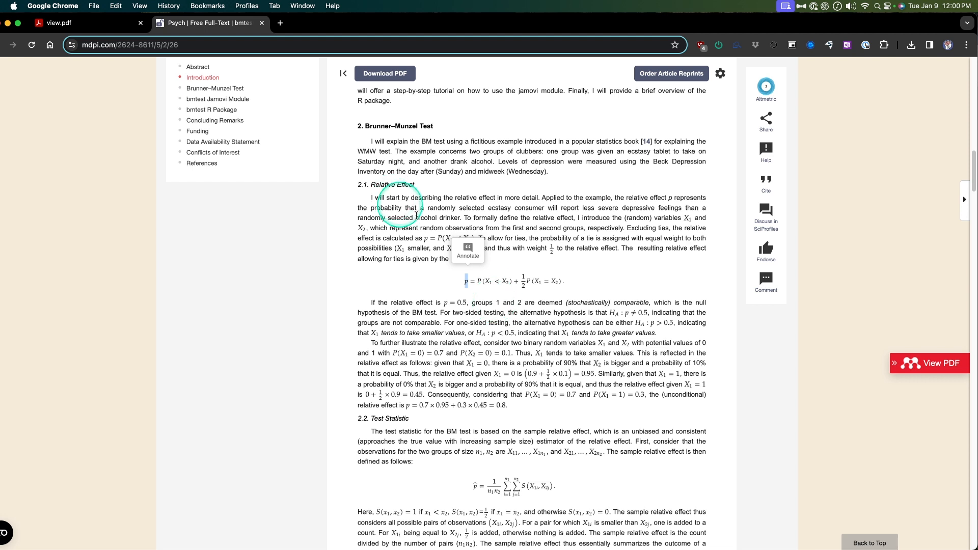
pyautogui.moveTo(477, 281); pyautogui.dragTo(567, 284)
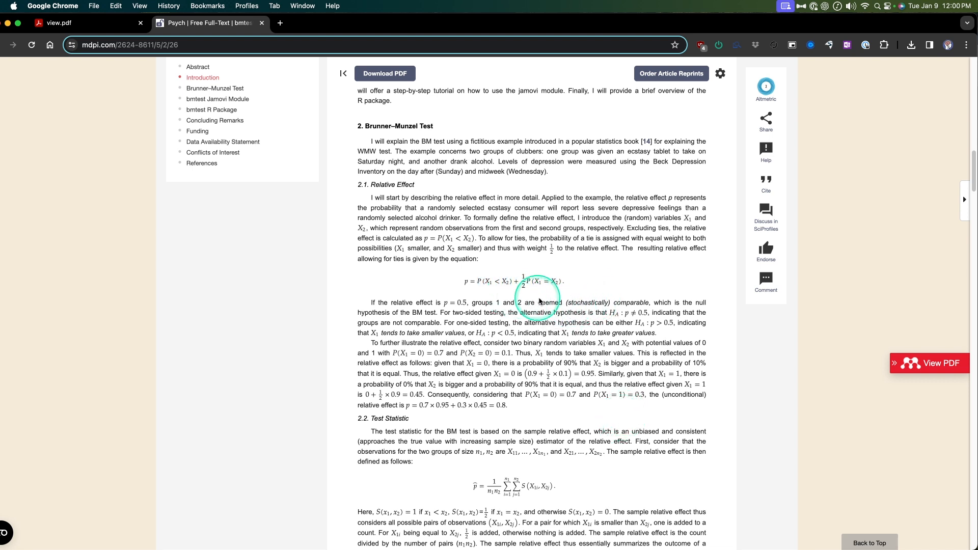
pyautogui.moveTo(565, 303); pyautogui.dragTo(649, 303)
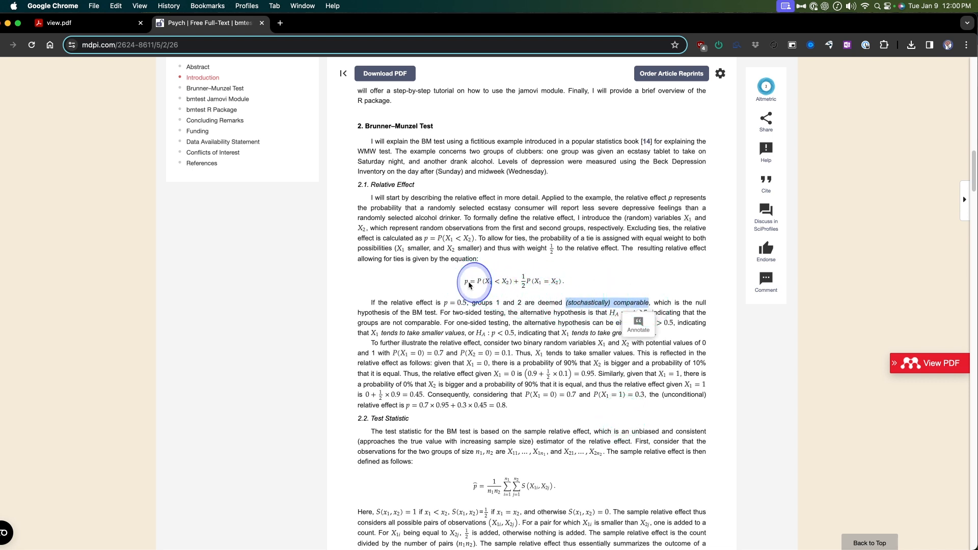
pyautogui.moveTo(473, 281); pyautogui.dragTo(464, 281)
pyautogui.click(502, 331)
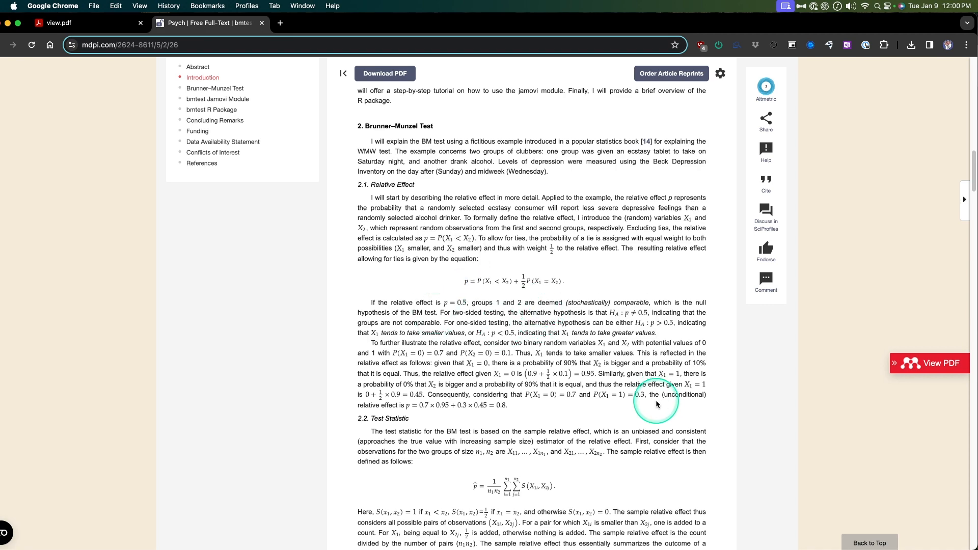
# Examine the X1 < X2 and X1 = X2 terms of the article's relative effect equation.
pyautogui.press('super+Tab')
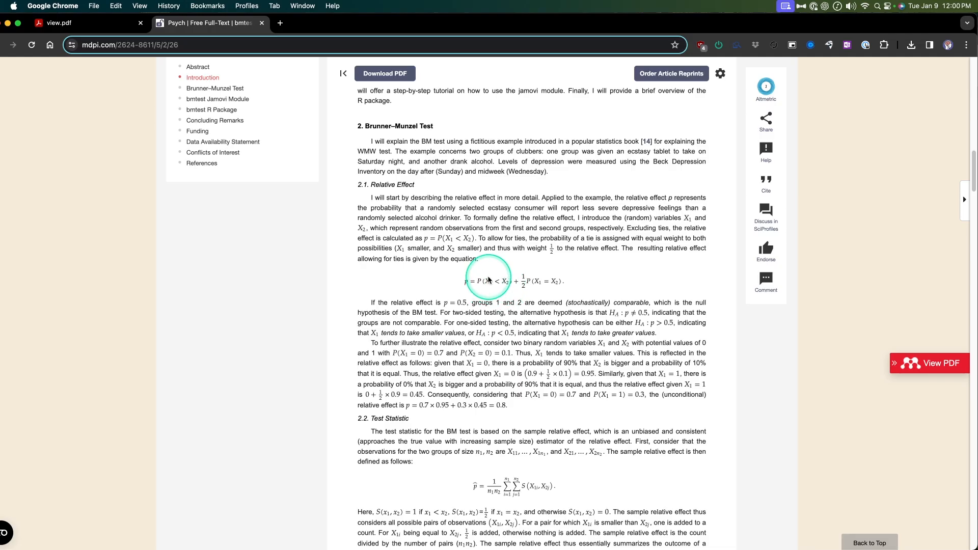
pyautogui.moveTo(489, 282); pyautogui.dragTo(507, 282)
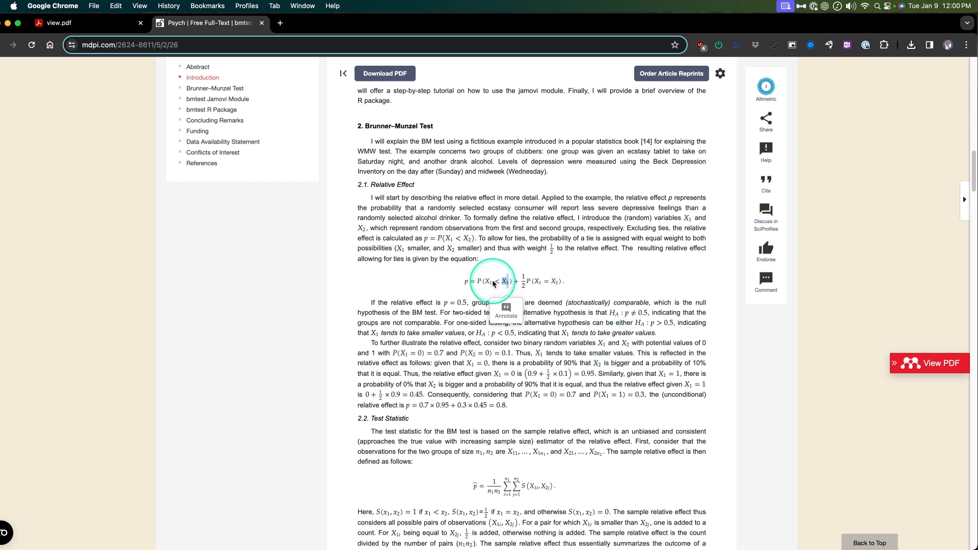
pyautogui.click(634, 291)
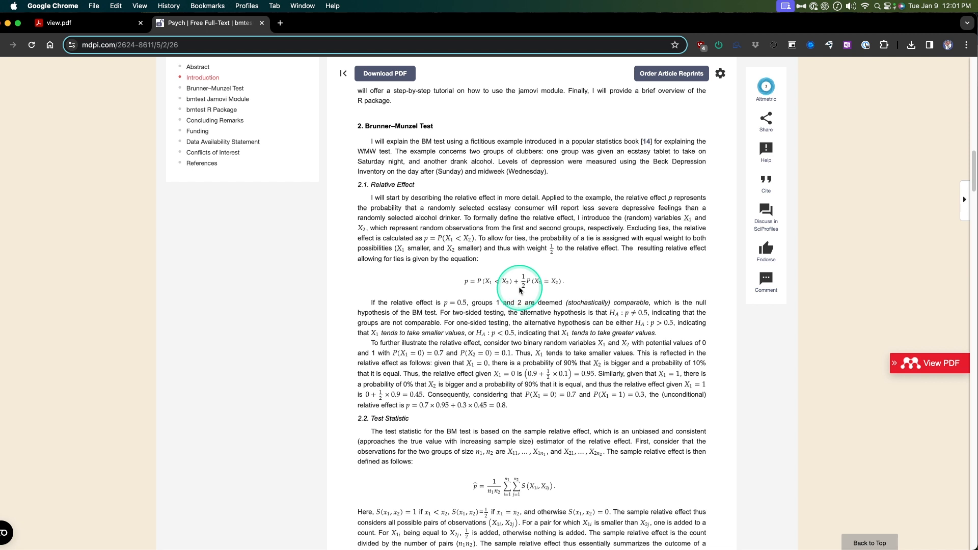
pyautogui.moveTo(560, 281); pyautogui.dragTo(534, 282)
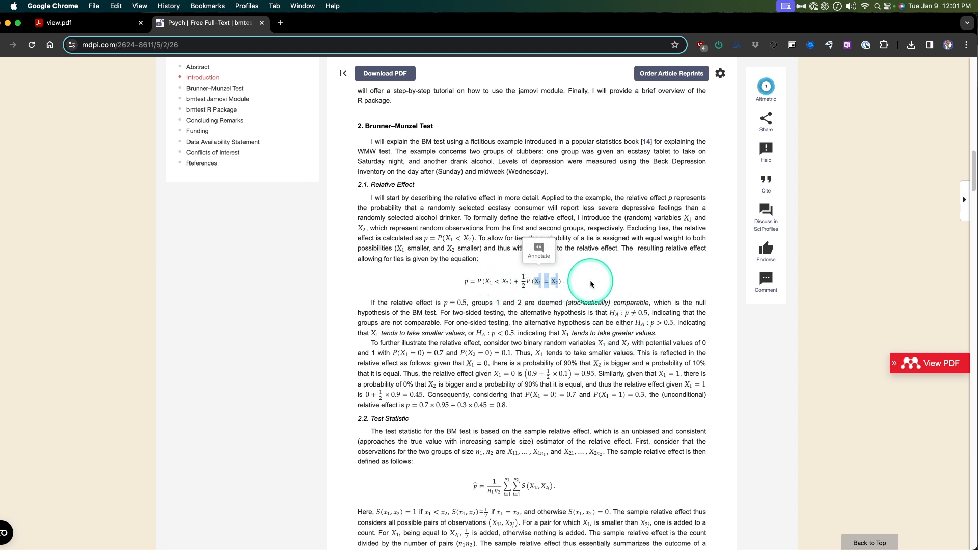
# Return to jamovi and add the relative effect with its 95% confidence interval to the Brunner-Munzel Test.
pyautogui.press('super+Tab')
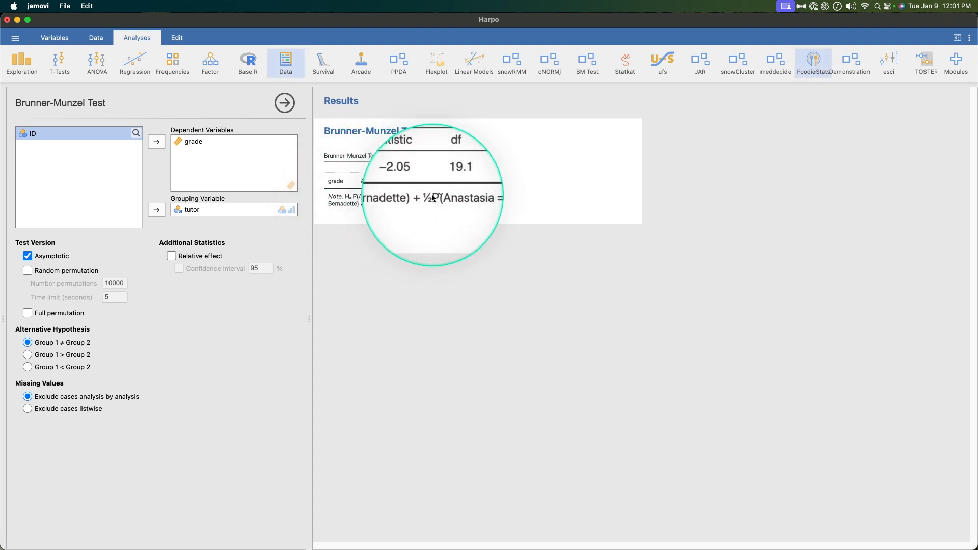
pyautogui.rightClick(362, 204)
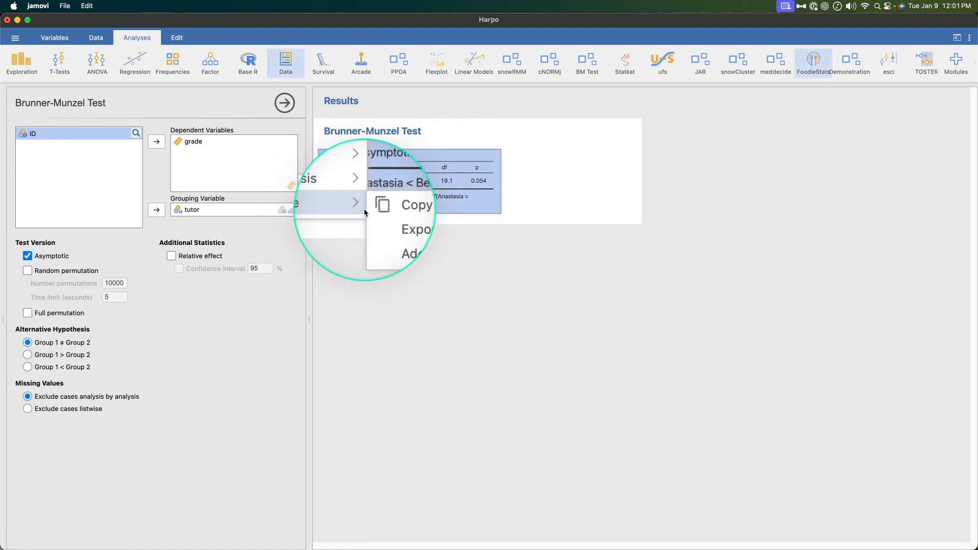
pyautogui.click(364, 208)
pyautogui.click(383, 203)
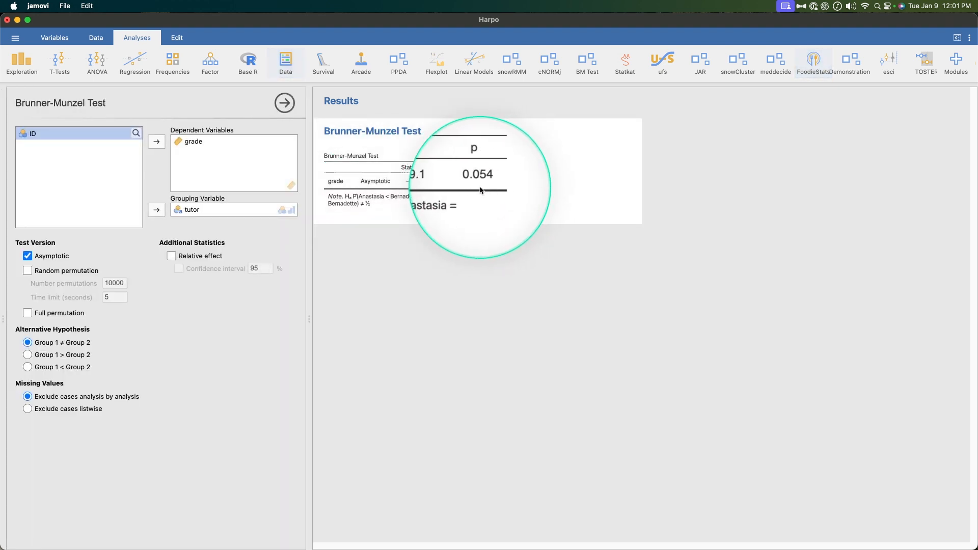
pyautogui.click(208, 257)
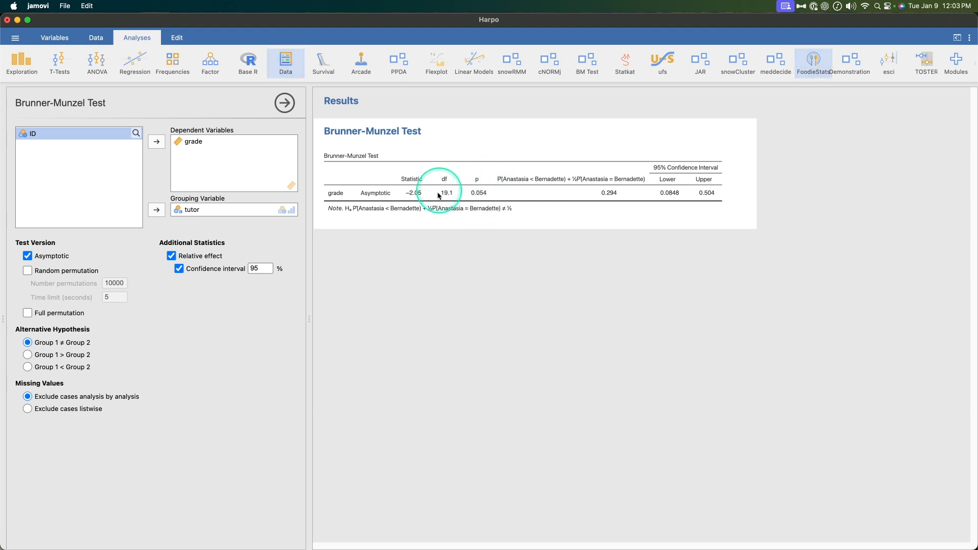
# Run an Independent Samples T-Test with grade as the dependent variable, tutor as the grouping variable, and group descriptives.
pyautogui.click(55, 66)
pyautogui.click(88, 87)
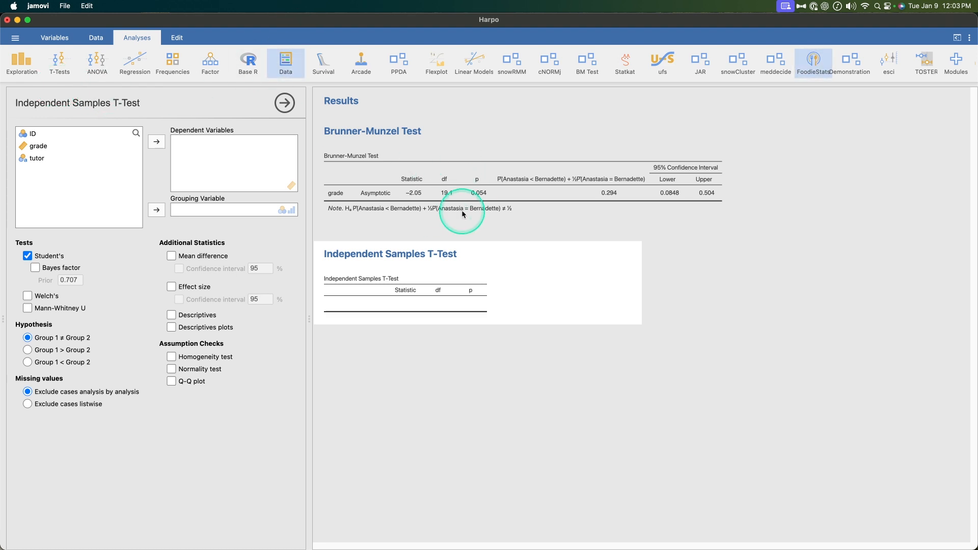
pyautogui.moveTo(39, 146); pyautogui.dragTo(234, 217)
pyautogui.click(203, 315)
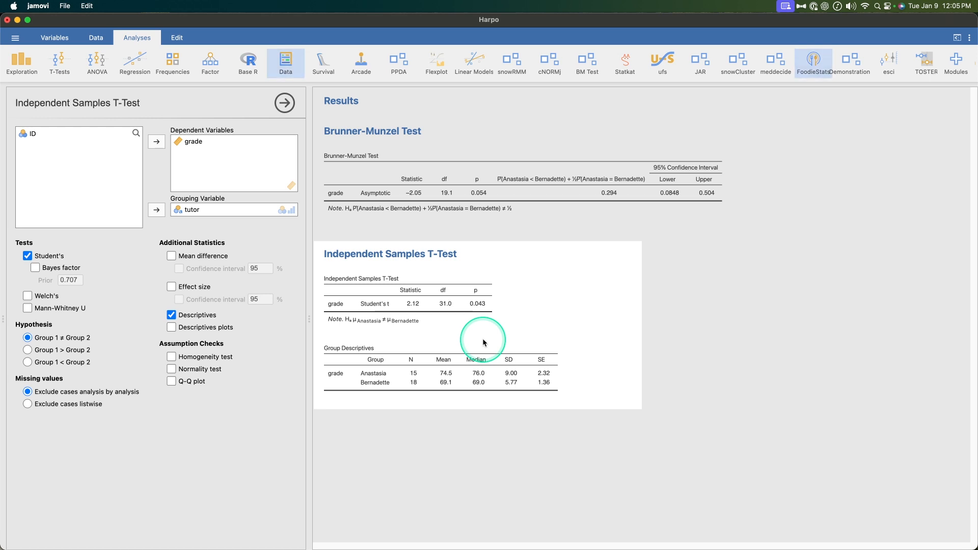
# Reopen the Brunner-Munzel Test options and enable the random permutation and full permutation versions.
pyautogui.click(574, 153)
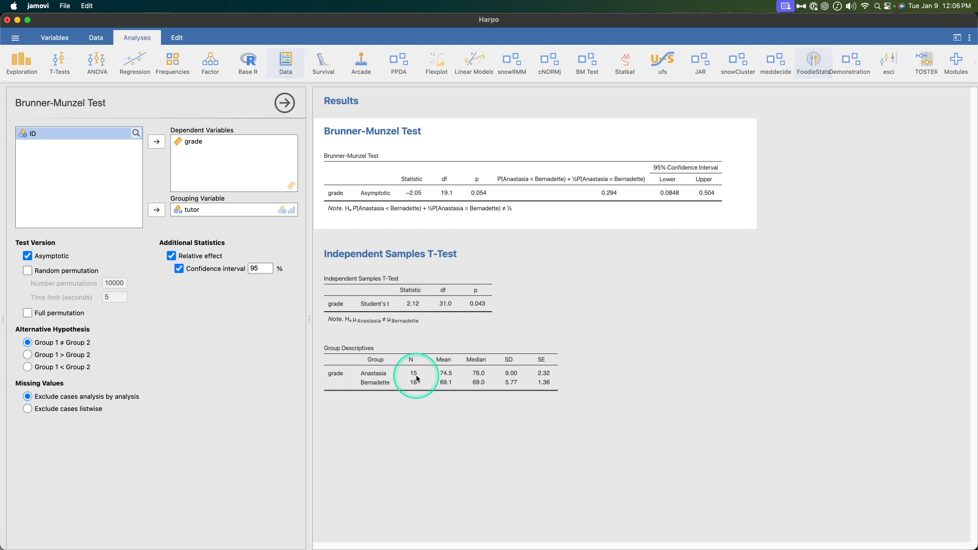
pyautogui.click(49, 271)
pyautogui.click(57, 314)
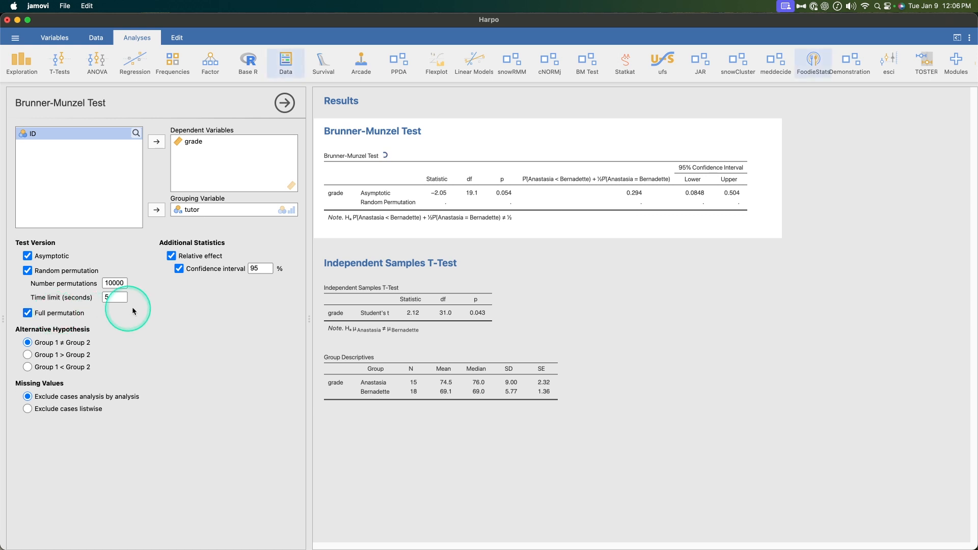